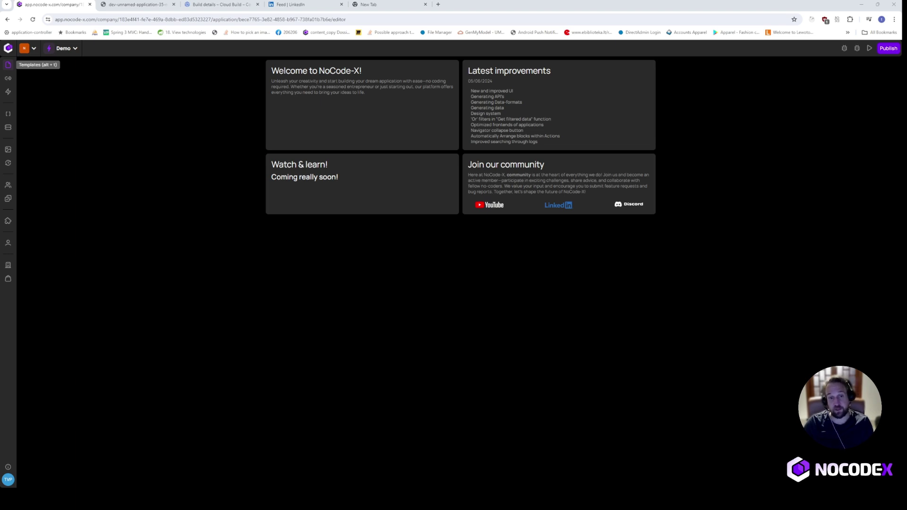
# Create a new template of type Web page with the language set to en
pyautogui.click(8, 66)
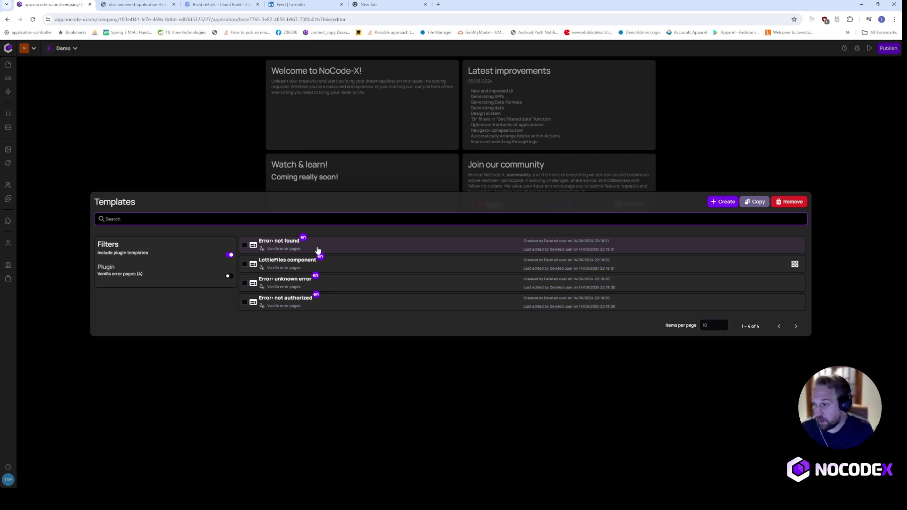
pyautogui.click(717, 202)
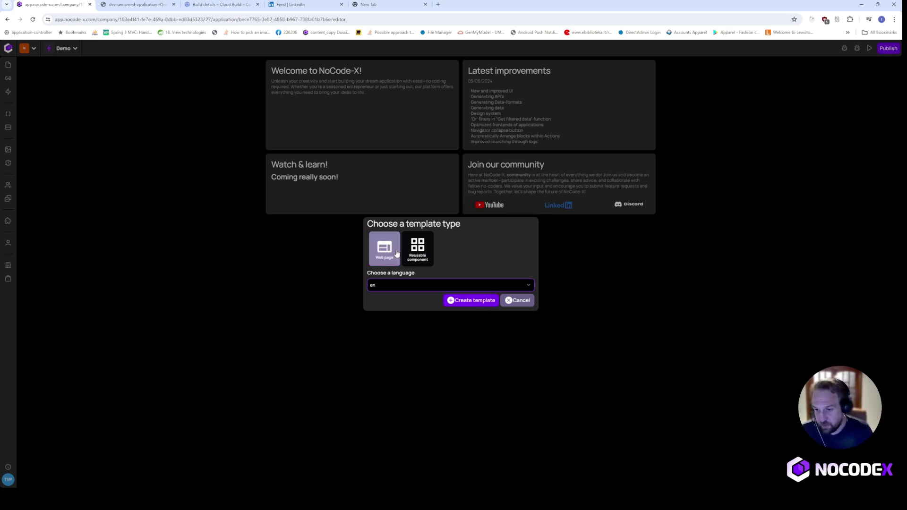
pyautogui.click(481, 303)
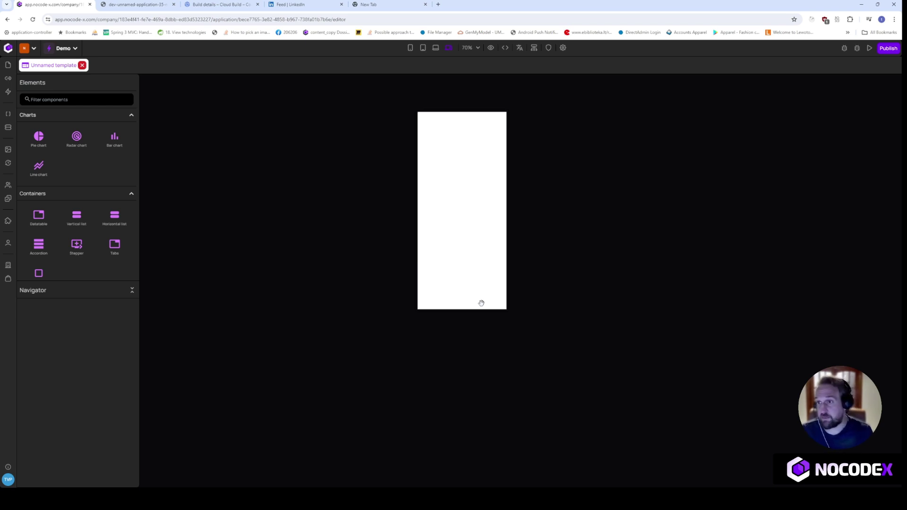
# Preview the blank page at the laptop, tablet and phone sizes, then return to the all-devices view
pyautogui.click(435, 48)
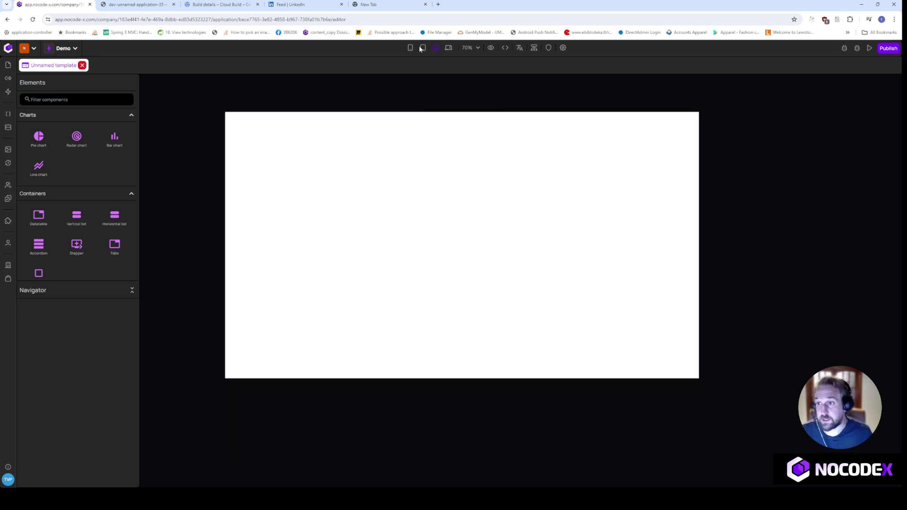
pyautogui.click(423, 48)
pyautogui.click(435, 48)
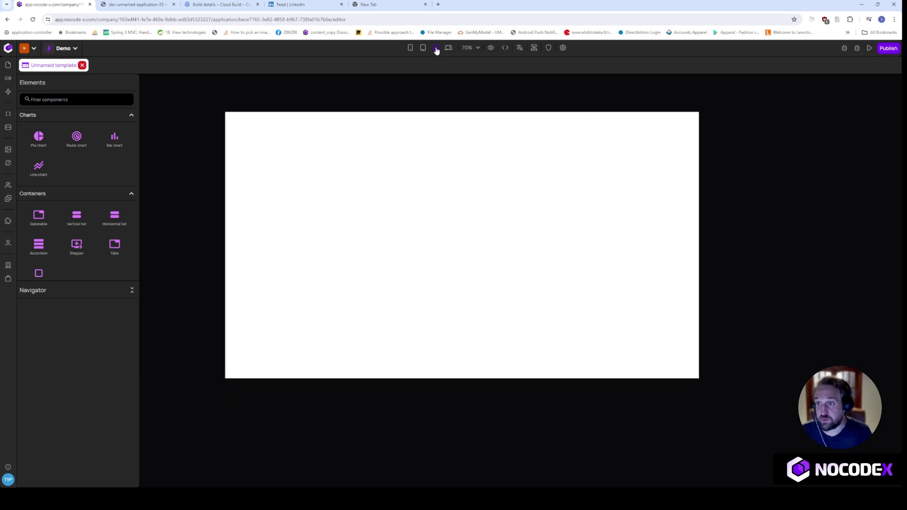
pyautogui.click(410, 48)
pyautogui.click(423, 48)
pyautogui.click(435, 47)
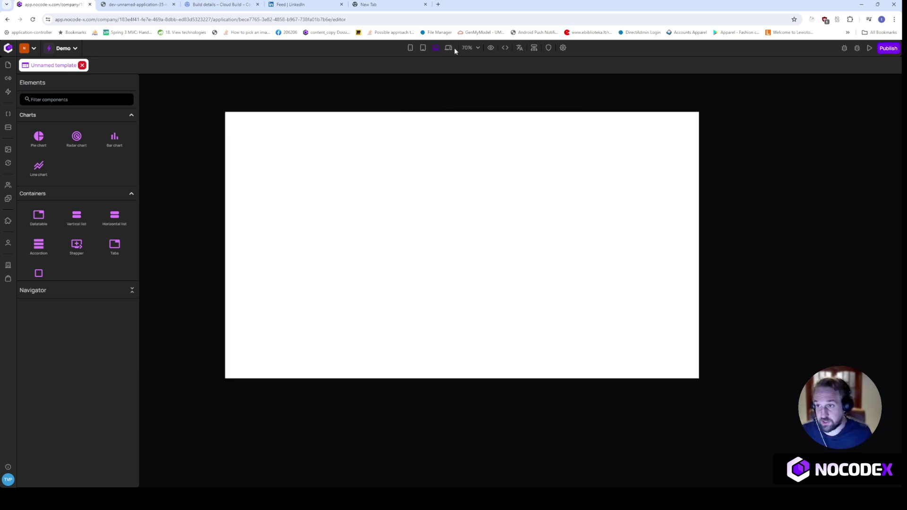
pyautogui.click(448, 48)
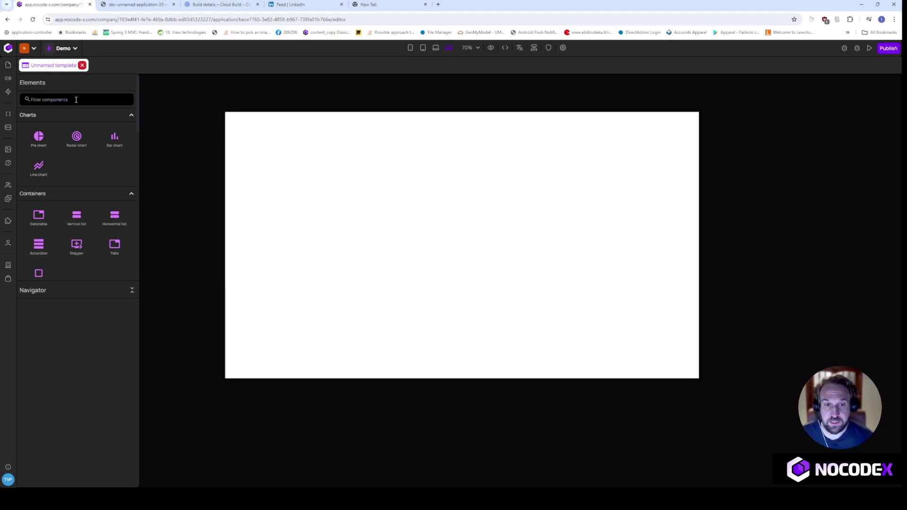
pyautogui.click(468, 49)
pyautogui.moveTo(458, 69)
pyautogui.mouseDown()
pyautogui.moveTo(470, 69)
pyautogui.moveTo(460, 69)
pyautogui.mouseUp()
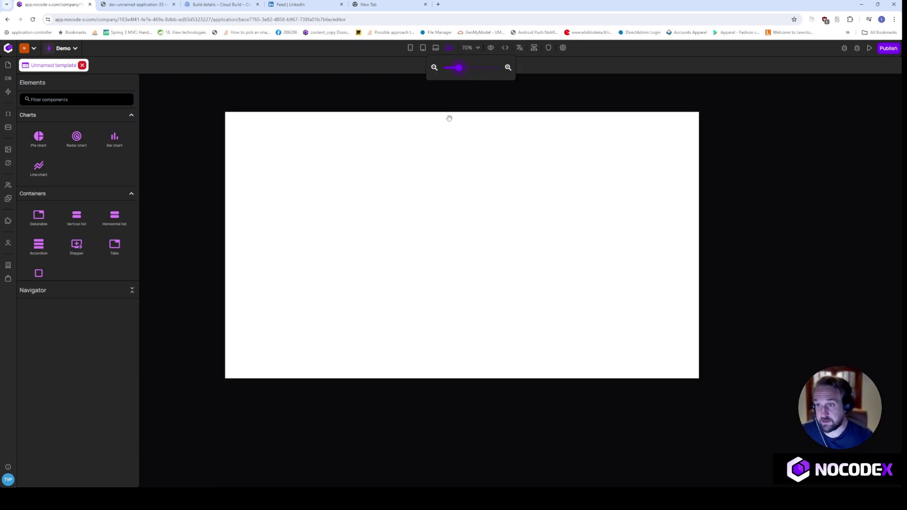
pyautogui.click(463, 48)
pyautogui.moveTo(462, 71)
pyautogui.mouseDown()
pyautogui.moveTo(482, 69)
pyautogui.moveTo(460, 71)
pyautogui.mouseUp()
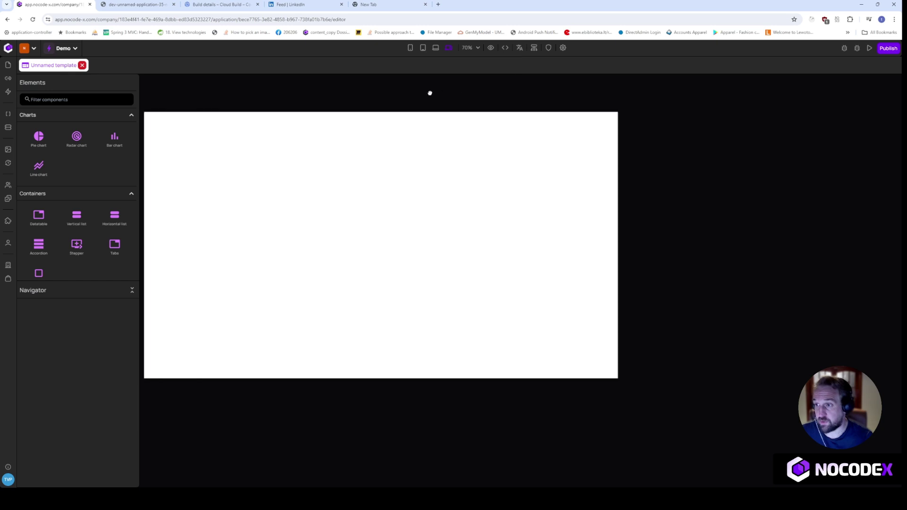
pyautogui.moveTo(450, 103); pyautogui.dragTo(572, 101)
pyautogui.moveTo(326, 101); pyautogui.dragTo(451, 100)
pyautogui.moveTo(287, 158); pyautogui.dragTo(210, 203)
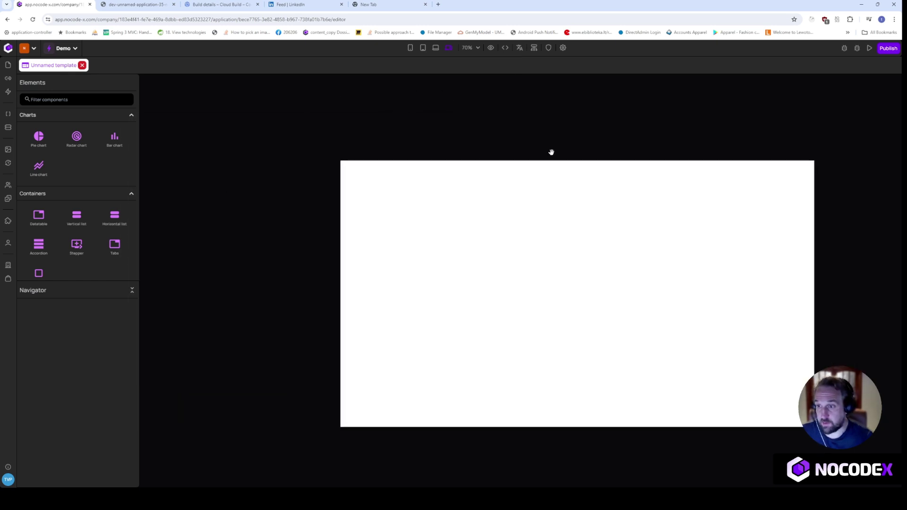
pyautogui.moveTo(601, 133); pyautogui.dragTo(414, 69)
pyautogui.moveTo(379, 235); pyautogui.dragTo(559, 260)
pyautogui.moveTo(285, 240); pyautogui.dragTo(218, 208)
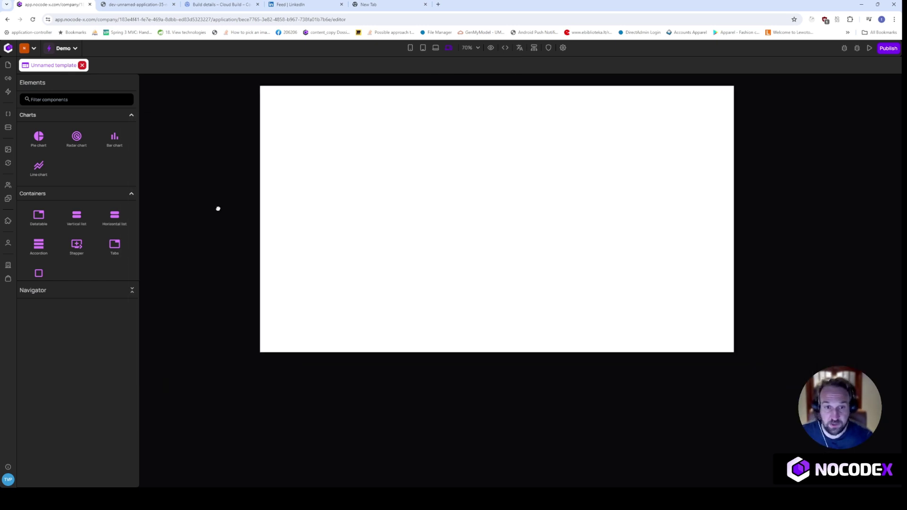
pyautogui.moveTo(551, 167); pyautogui.dragTo(489, 275)
pyautogui.moveTo(400, 252); pyautogui.dragTo(521, 193)
pyautogui.moveTo(634, 280); pyautogui.dragTo(596, 294)
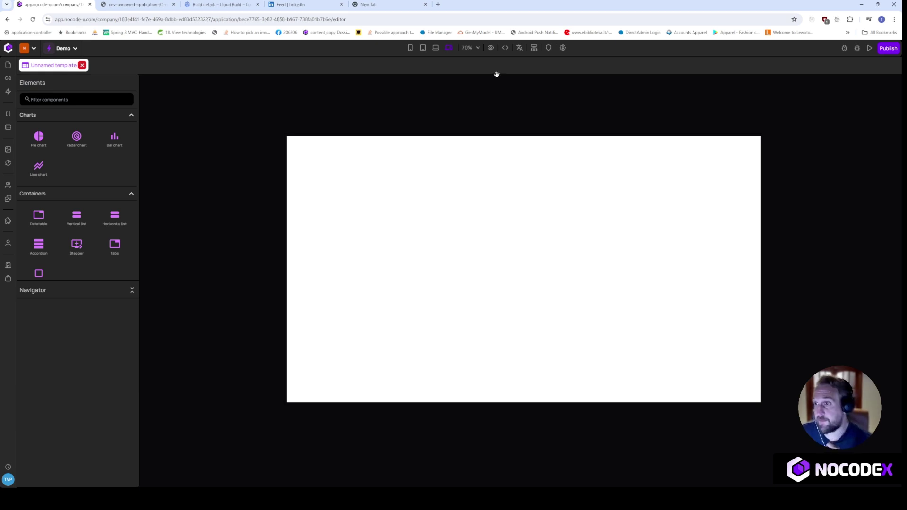
# Center the page canvas in the editor view
pyautogui.click(492, 50)
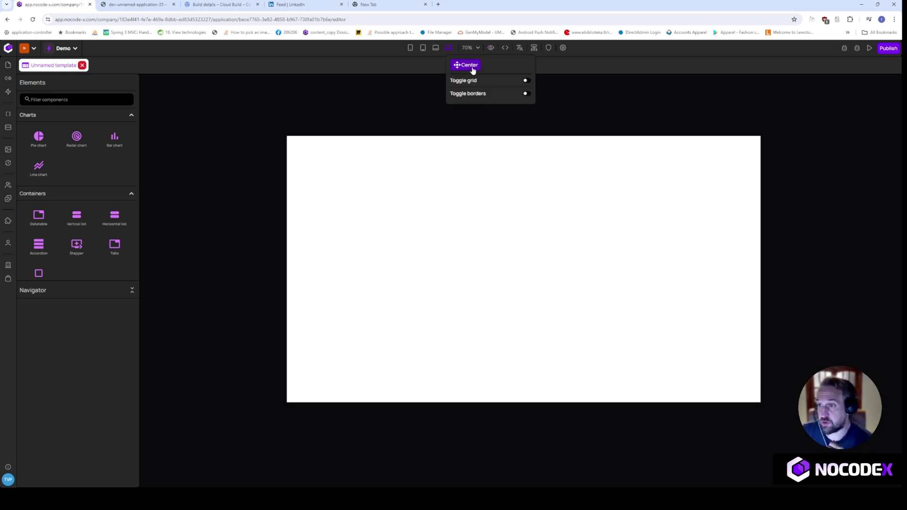
pyautogui.moveTo(302, 249); pyautogui.dragTo(339, 186)
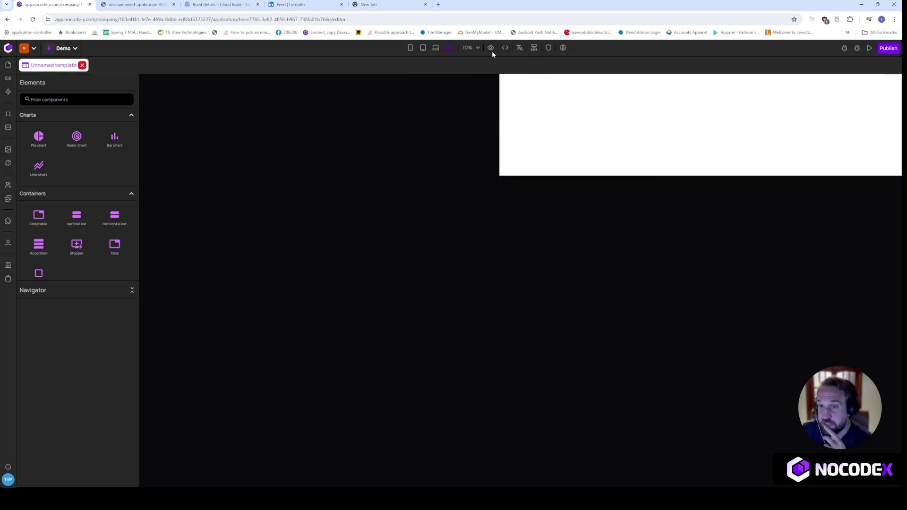
pyautogui.click(491, 50)
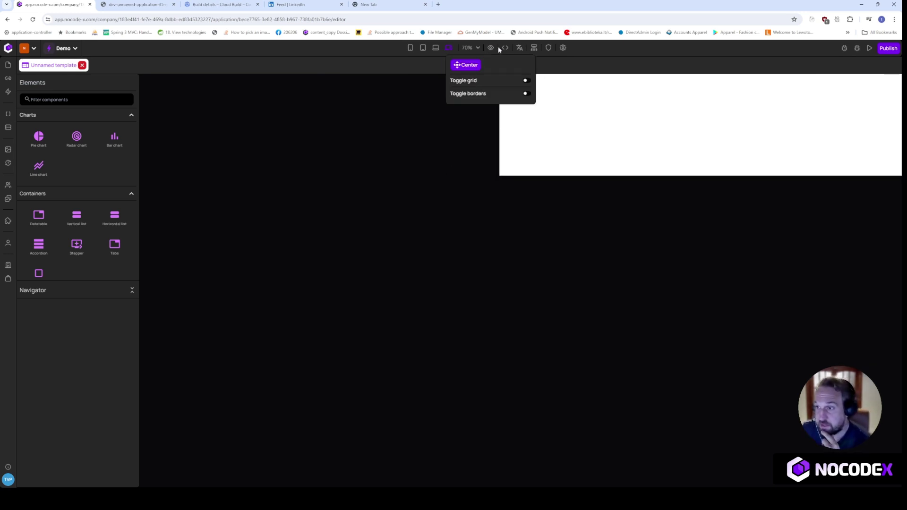
pyautogui.click(500, 48)
pyautogui.click(491, 48)
pyautogui.click(473, 65)
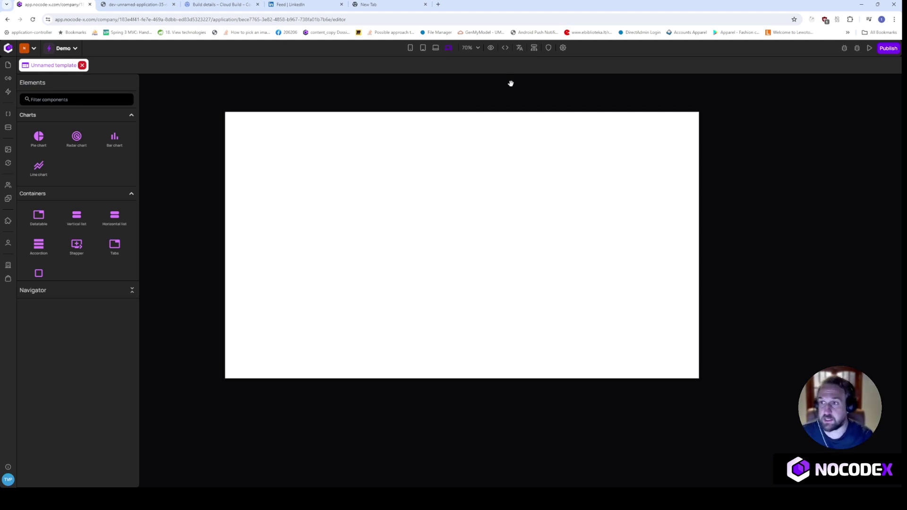
# Try the 12-column layout grid on the page and turn it off again
pyautogui.click(505, 48)
pyautogui.click(491, 47)
pyautogui.click(527, 81)
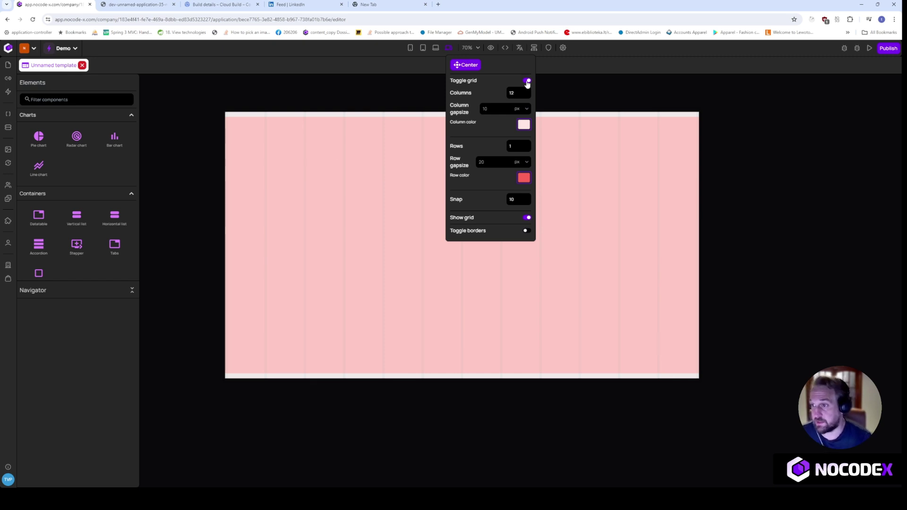
pyautogui.click(527, 82)
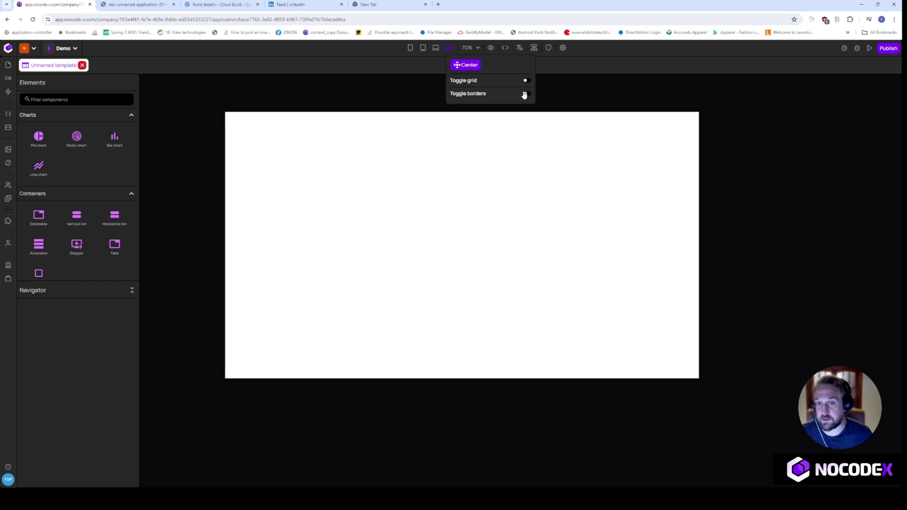
pyautogui.click(178, 112)
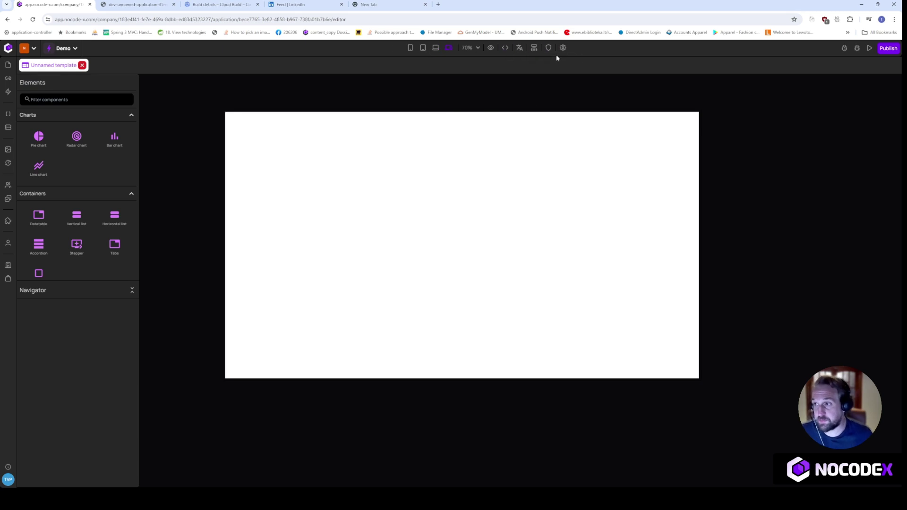
# Add a pie chart near the upper-left corner of the page and enlarge it
pyautogui.moveTo(512, 50)
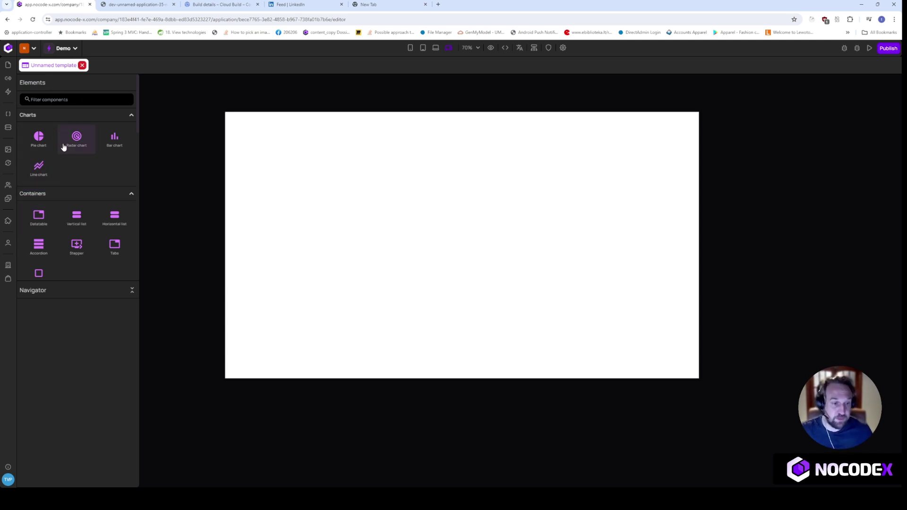
pyautogui.scroll(-5, 66, 156)
pyautogui.scroll(5, 67, 159)
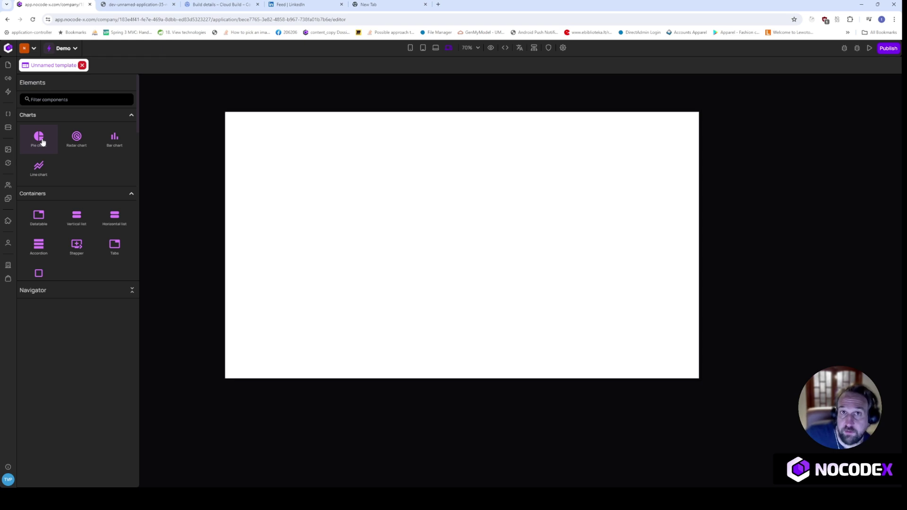
pyautogui.moveTo(41, 142); pyautogui.dragTo(291, 167)
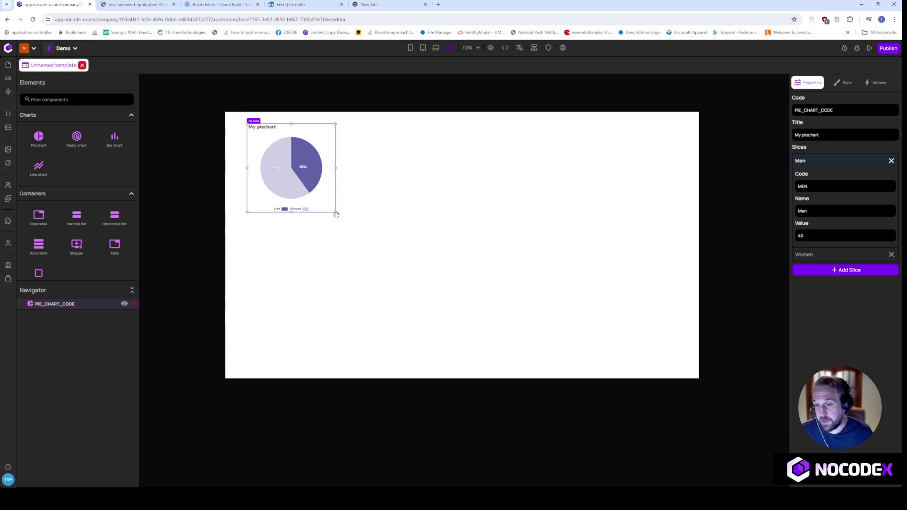
pyautogui.moveTo(335, 212); pyautogui.dragTo(393, 235)
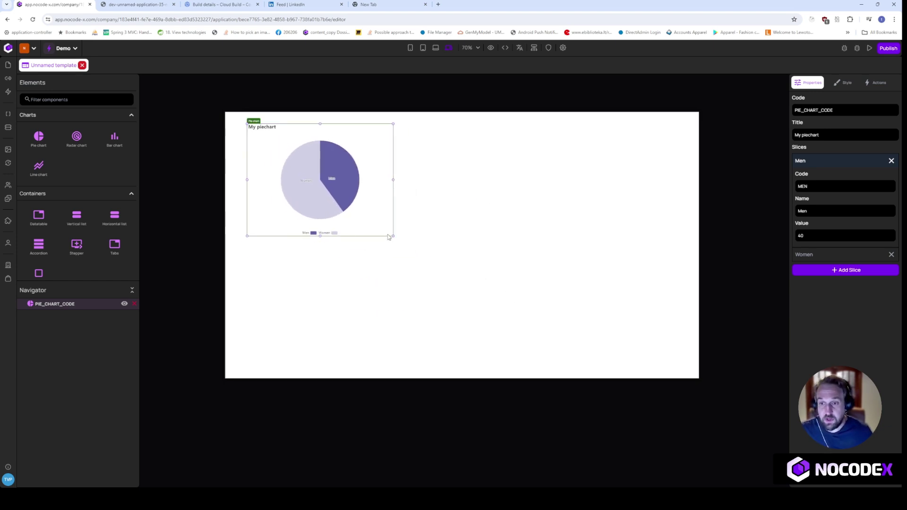
# Set the pie chart's title to the presenter's first name in possessive form followed by "Pie chart"
pyautogui.moveTo(302, 198)
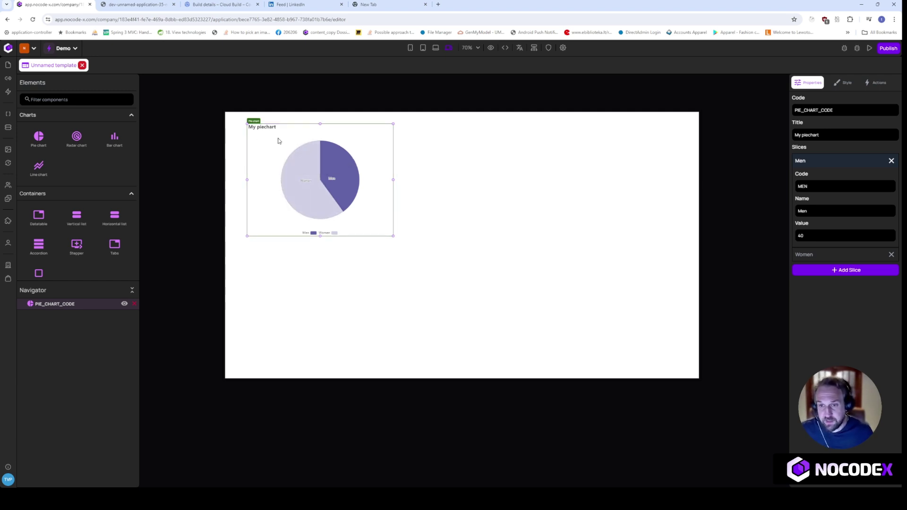
pyautogui.click(808, 136)
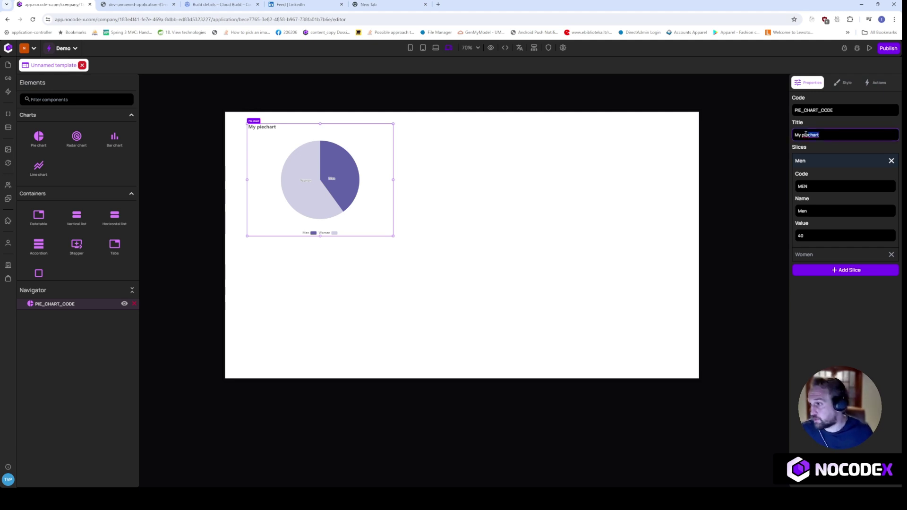
pyautogui.hotkey('ctrl', 'a')
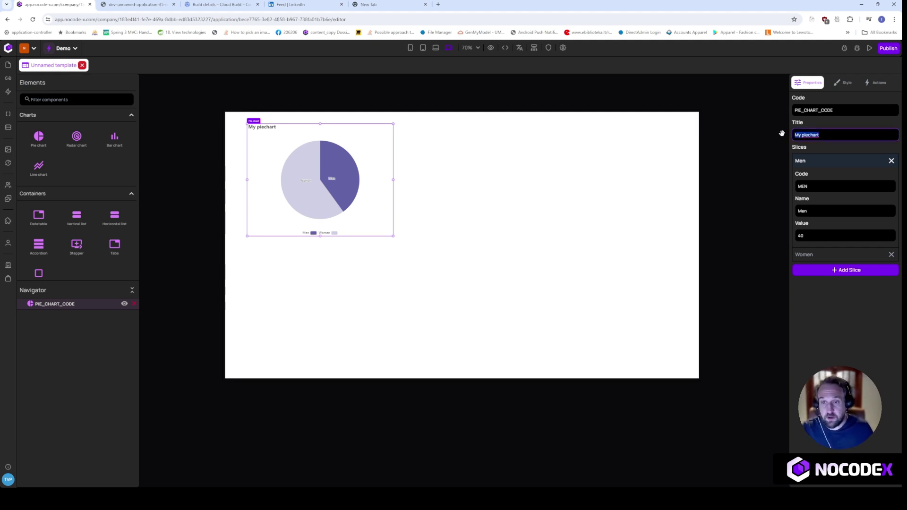
pyautogui.write('Tirstan')
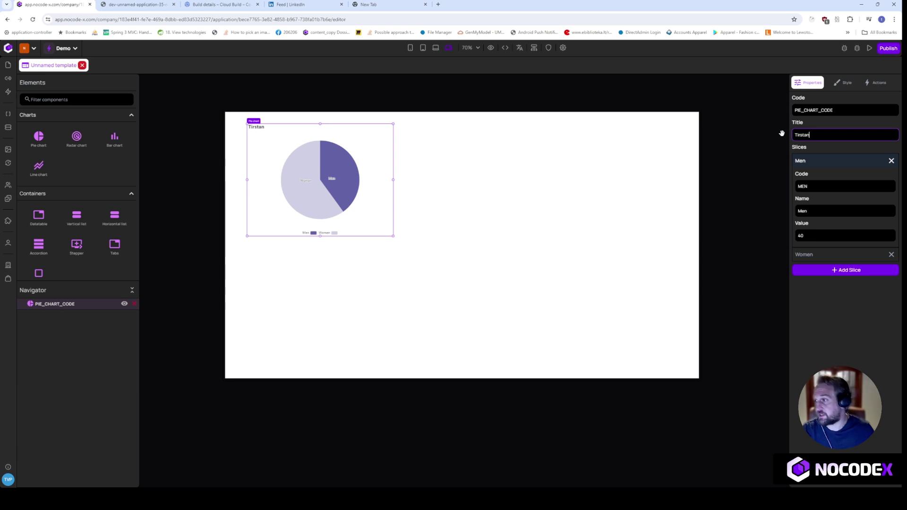
pyautogui.write("istan's Pie c")
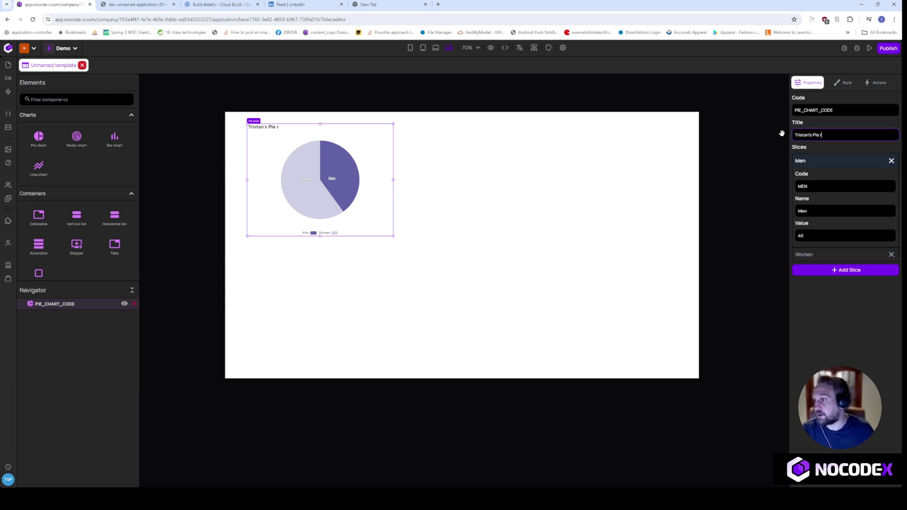
pyautogui.write('hart')
pyautogui.press('Tab')
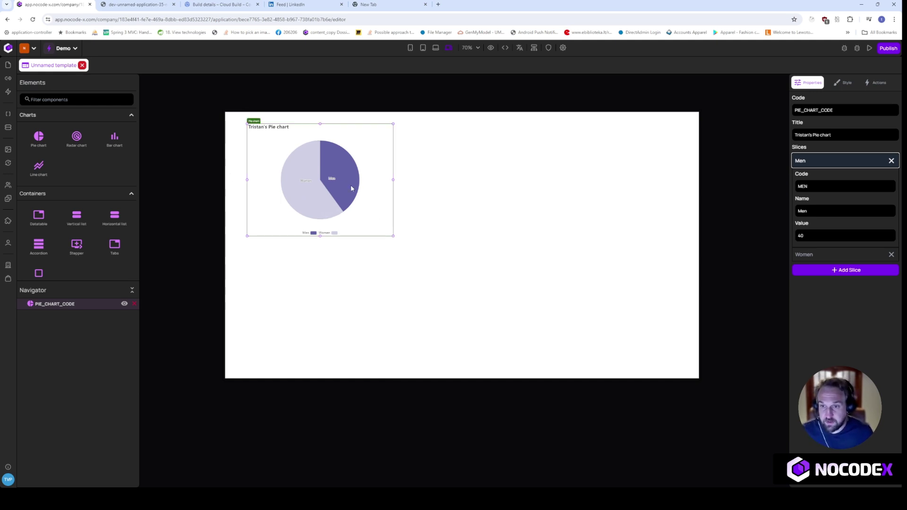
# Move the pie chart into the page's upper-left corner and add a Tabs container beside it, stretched to roughly the chart's height
pyautogui.moveTo(331, 184); pyautogui.dragTo(303, 175)
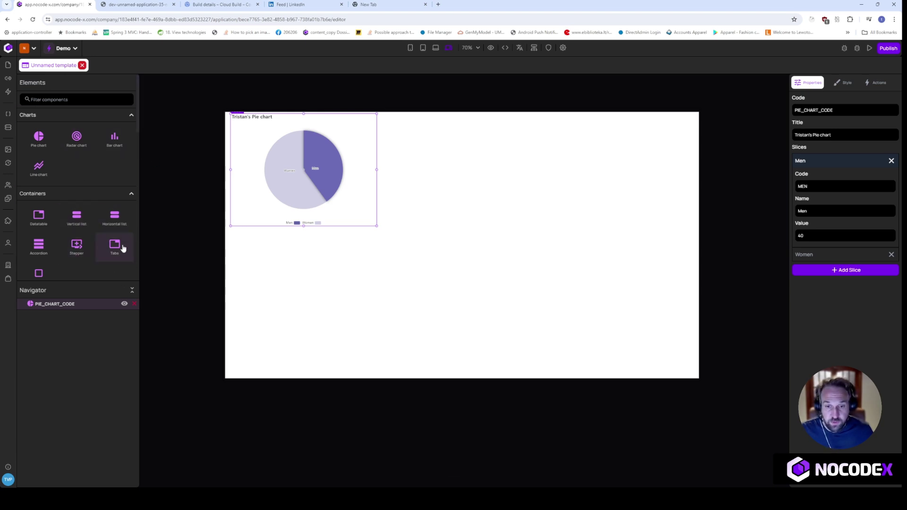
pyautogui.moveTo(115, 246); pyautogui.dragTo(652, 150)
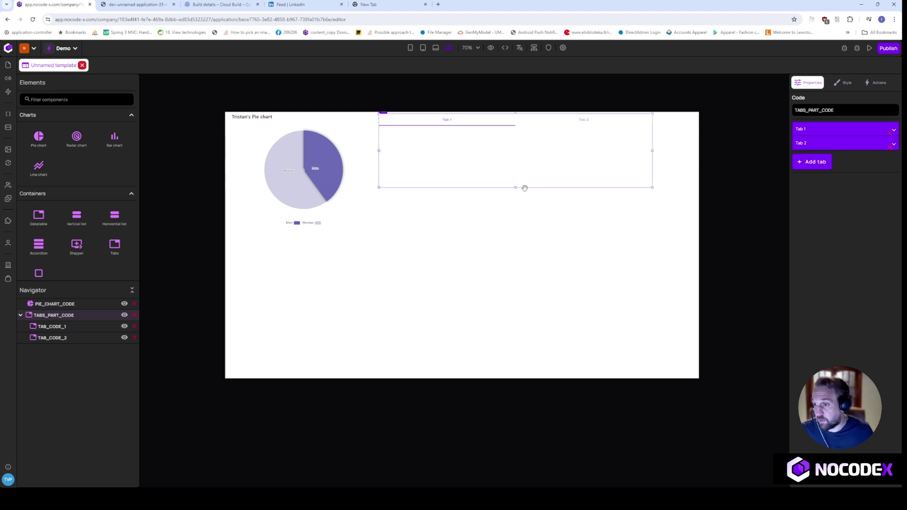
pyautogui.moveTo(515, 187); pyautogui.dragTo(513, 235)
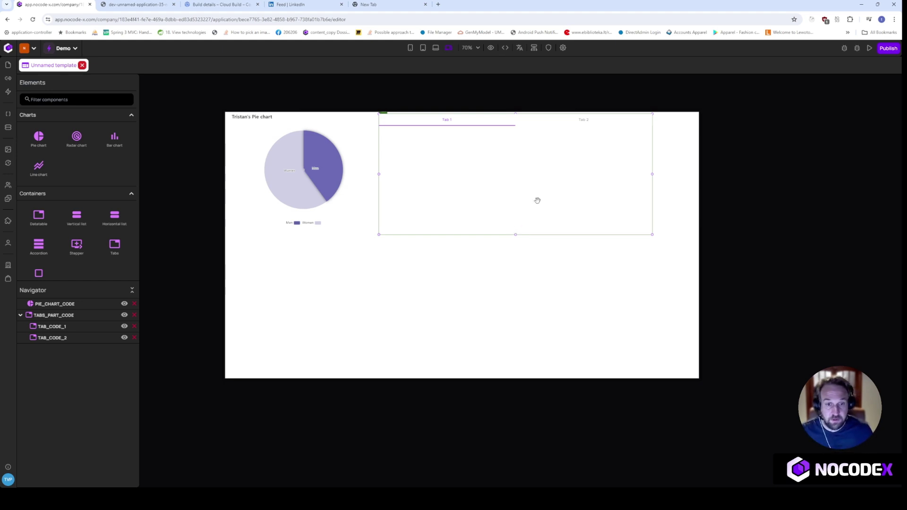
# Filter the components by "but" and place a Button near the upper-left corner of Tab 1's content area
pyautogui.scroll(-2, 90, 217)
pyautogui.scroll(-3, 90, 223)
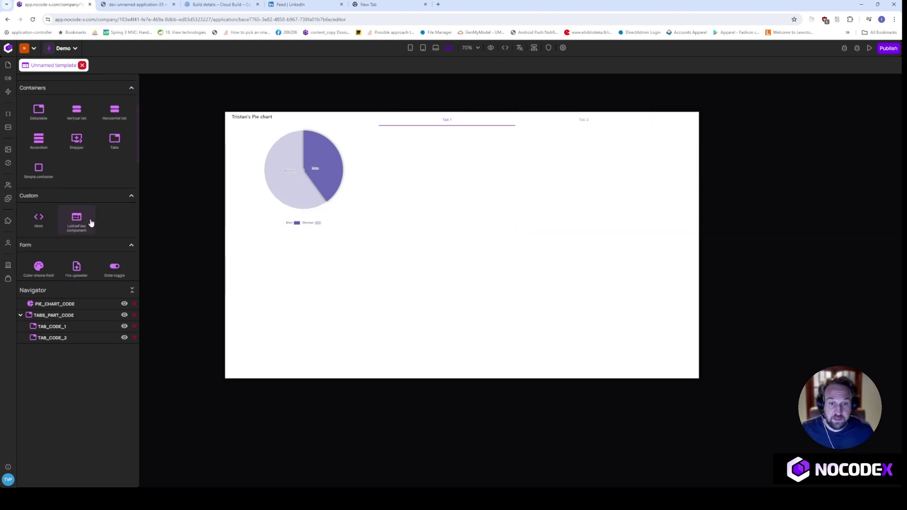
pyautogui.scroll(4, 92, 208)
pyautogui.scroll(1, 95, 185)
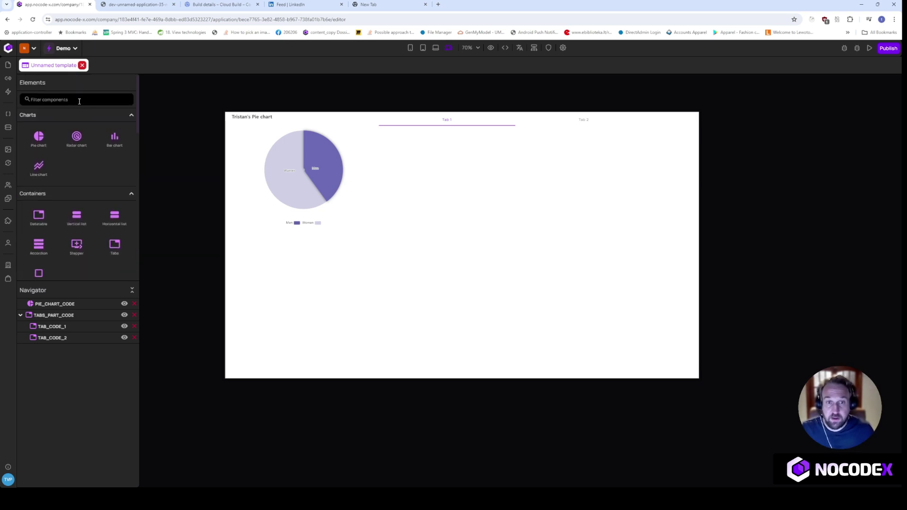
pyautogui.click(75, 100)
pyautogui.write('but')
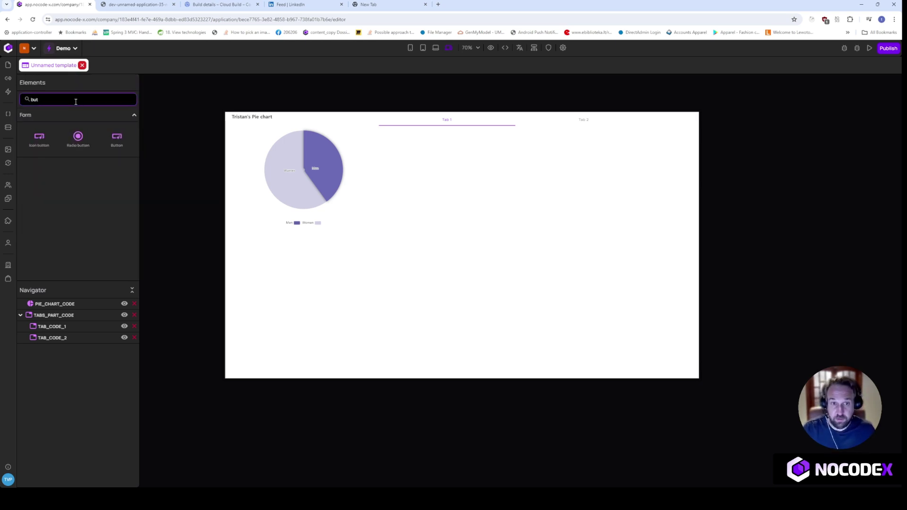
pyautogui.moveTo(117, 142); pyautogui.dragTo(418, 146)
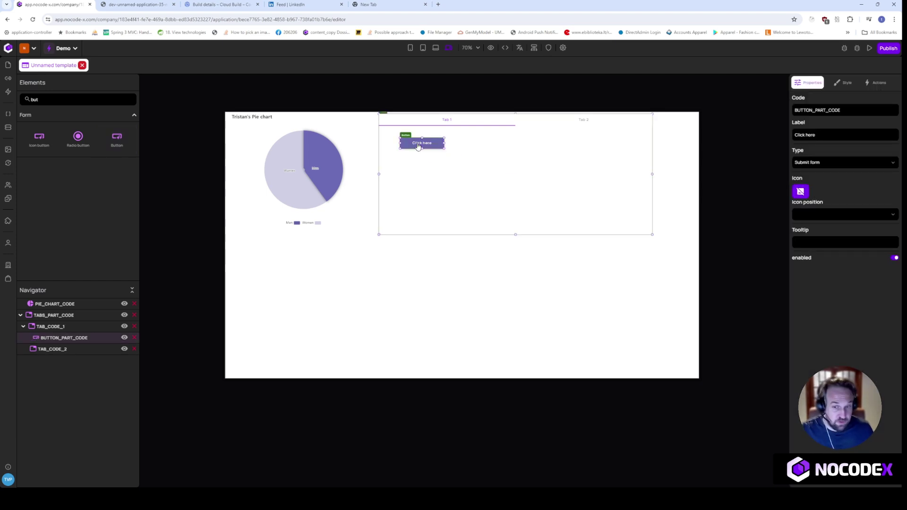
# Add a Radio button component near the upper-left corner of Tab 2's content area and switch between both tabs to check their contents
pyautogui.click(552, 124)
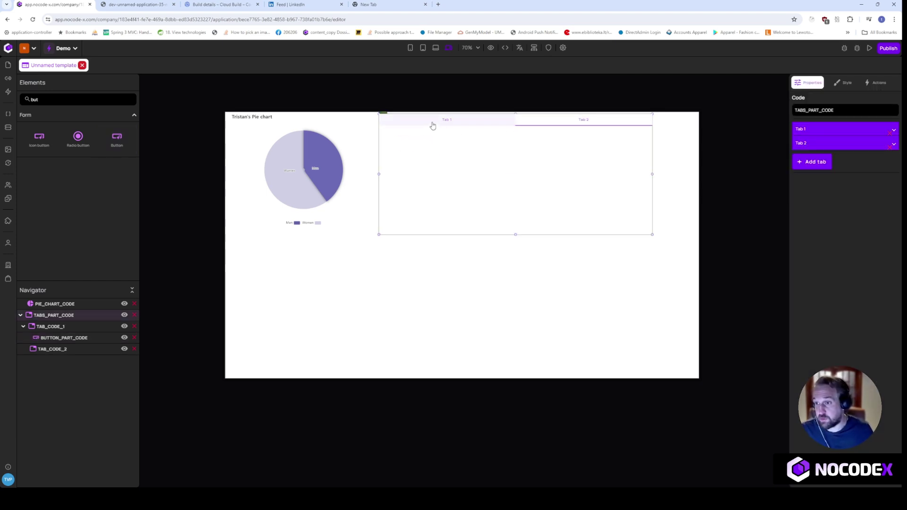
pyautogui.click(433, 126)
pyautogui.click(538, 125)
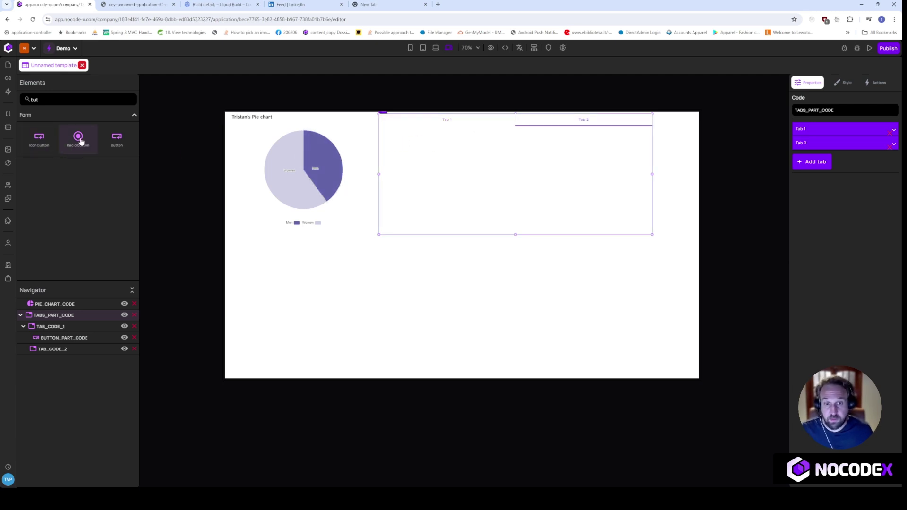
pyautogui.moveTo(80, 141); pyautogui.dragTo(427, 151)
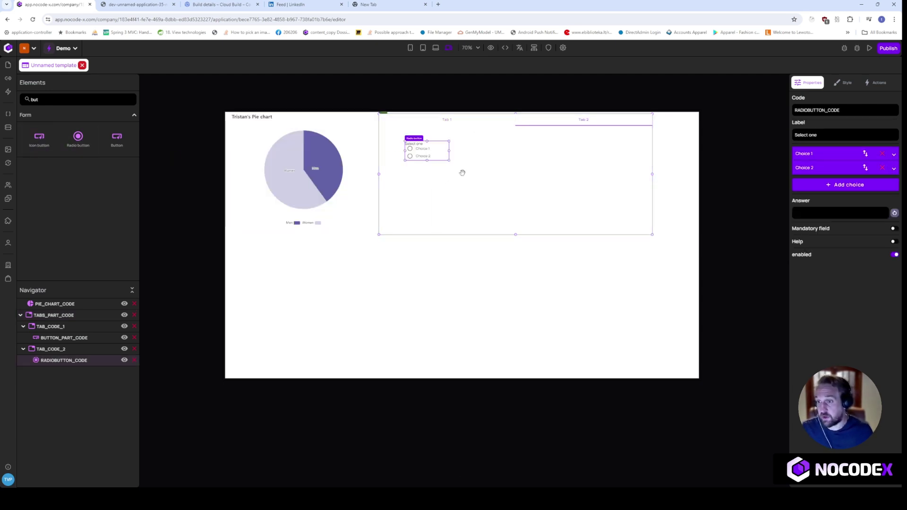
pyautogui.click(443, 127)
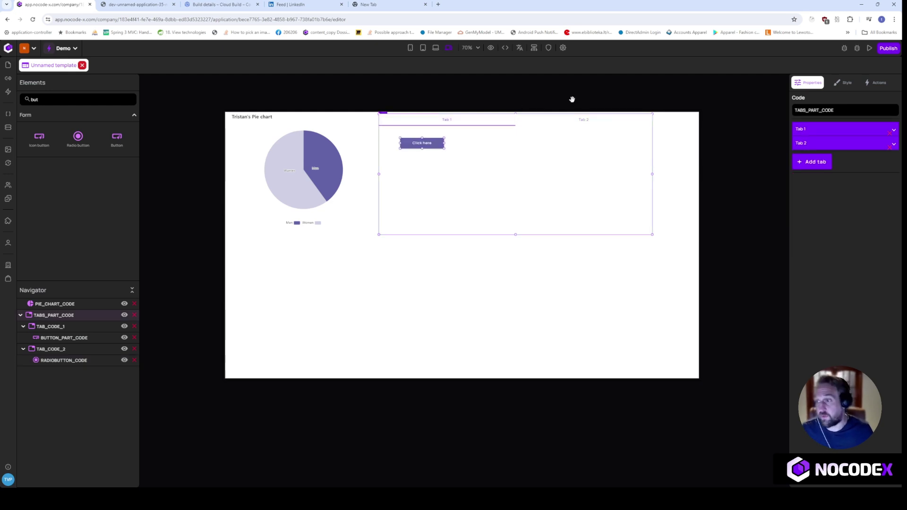
pyautogui.click(567, 123)
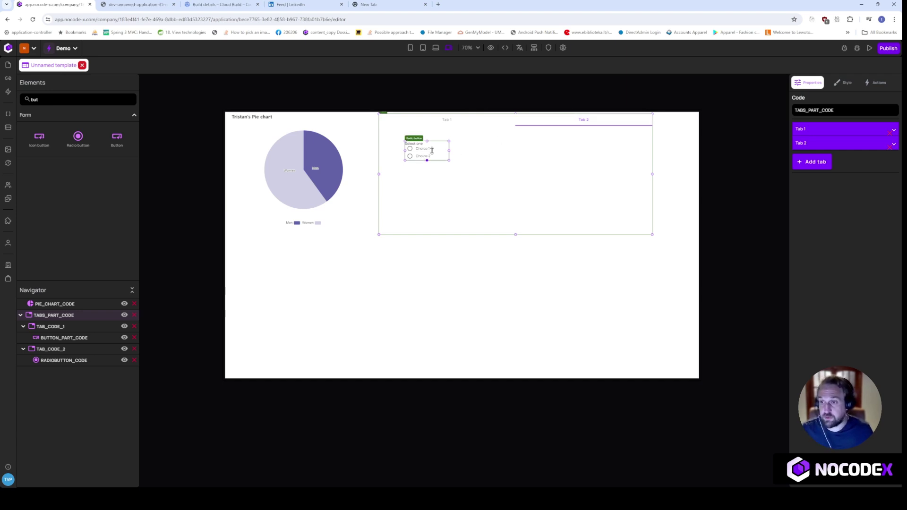
# Set the label of the button in Tab 1 to "Save"
pyautogui.click(449, 124)
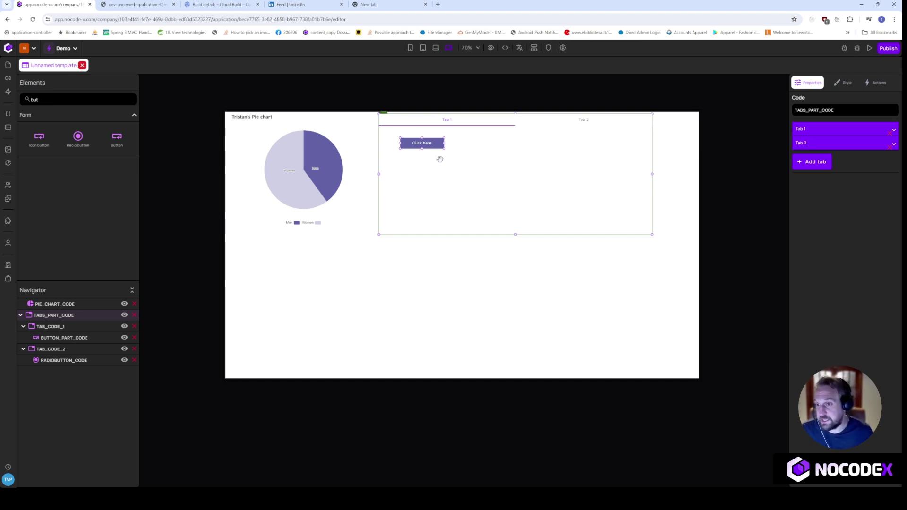
pyautogui.click(417, 147)
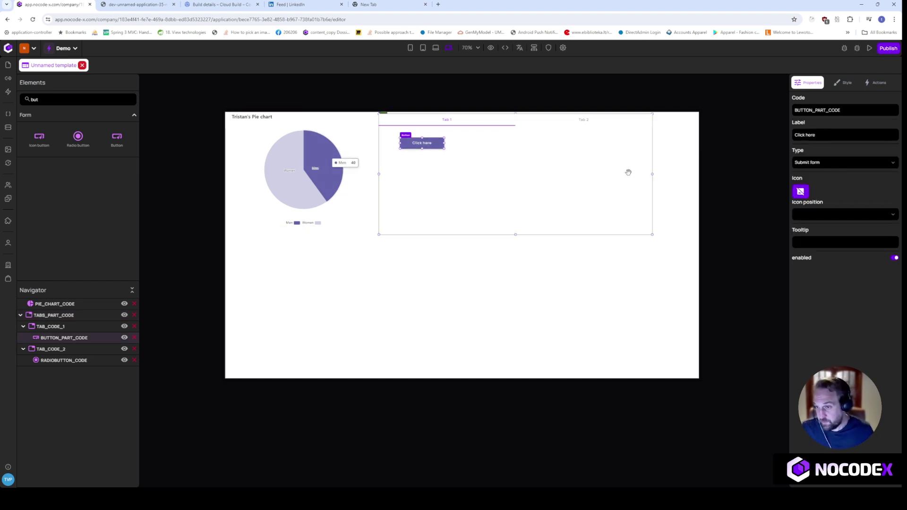
pyautogui.click(831, 134)
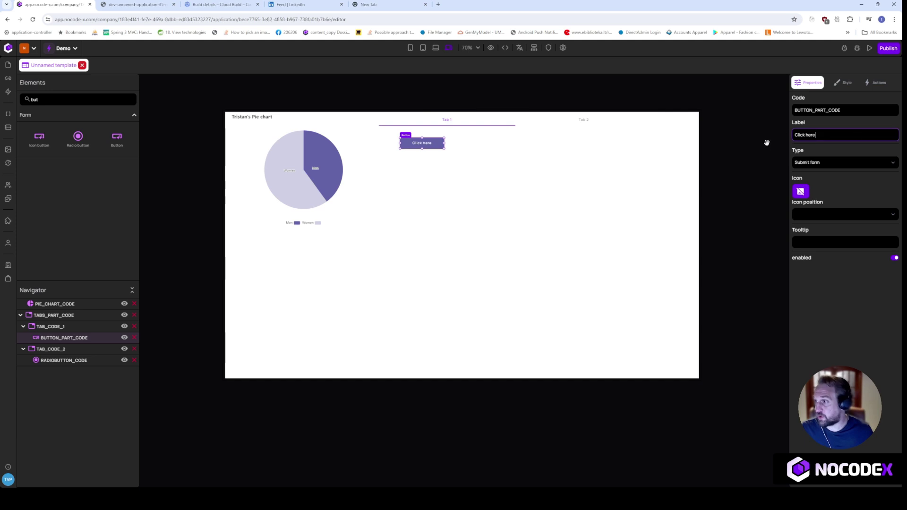
pyautogui.hotkey('ctrl', 'a')
pyautogui.write('Save')
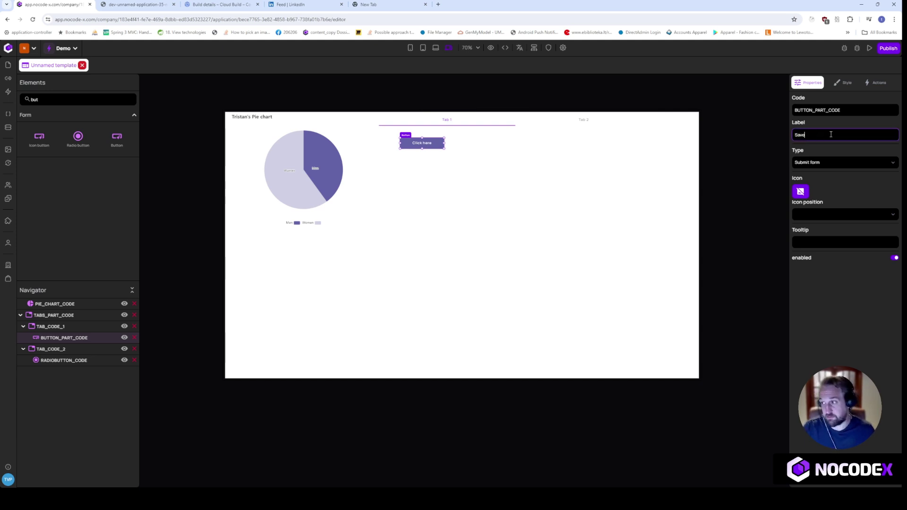
pyautogui.press('Tab')
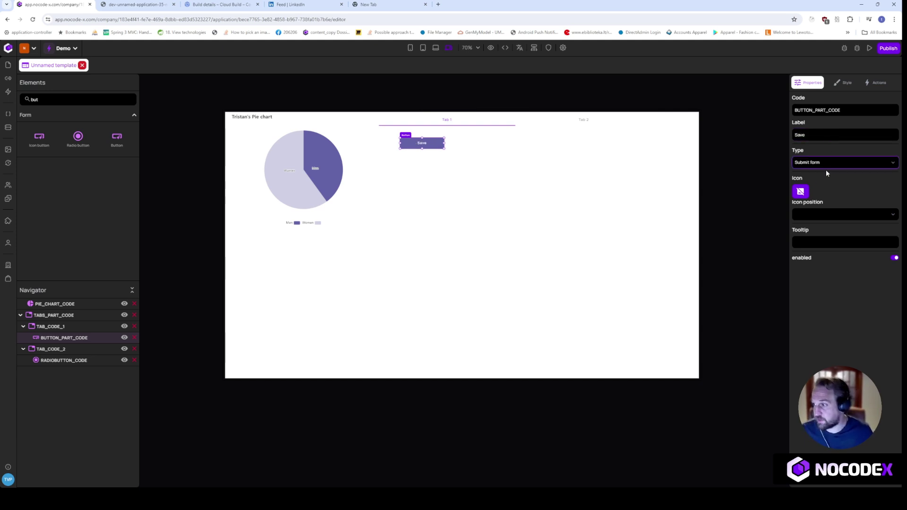
# Give the Save button the "save" icon, found by filtering for "disk", and set the icon position to Right
pyautogui.click(806, 195)
pyautogui.click(746, 132)
pyautogui.write('dis')
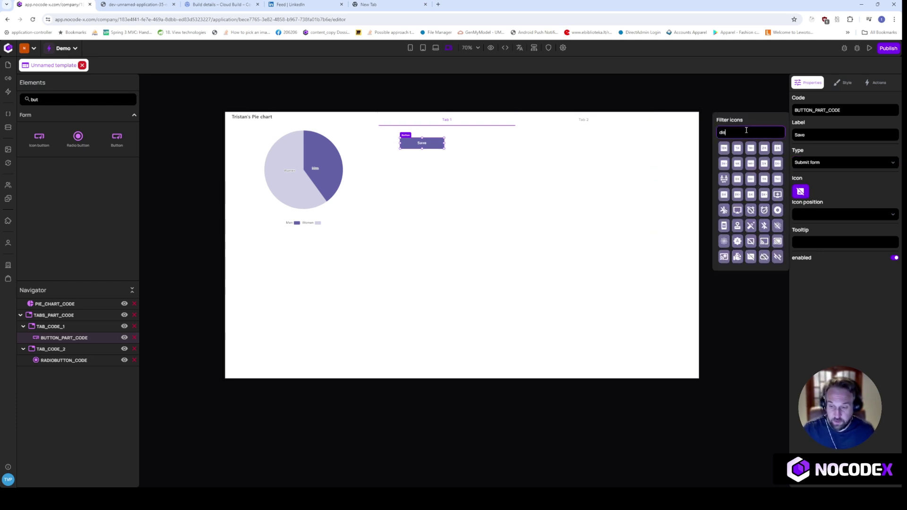
pyautogui.write('k')
pyautogui.click(740, 206)
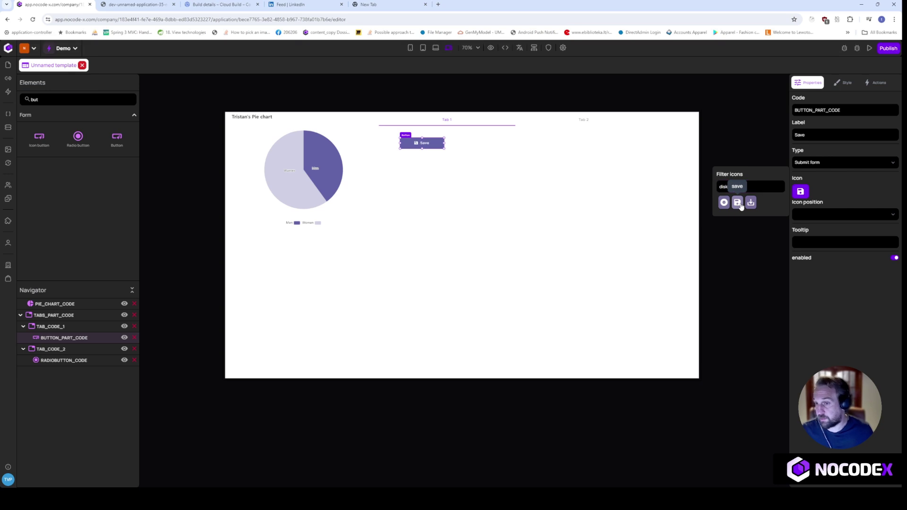
pyautogui.click(841, 218)
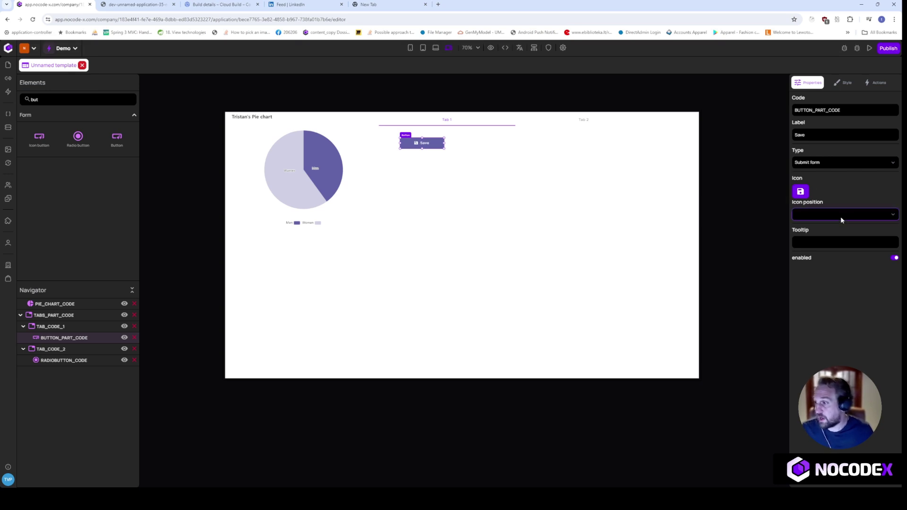
pyautogui.click(835, 231)
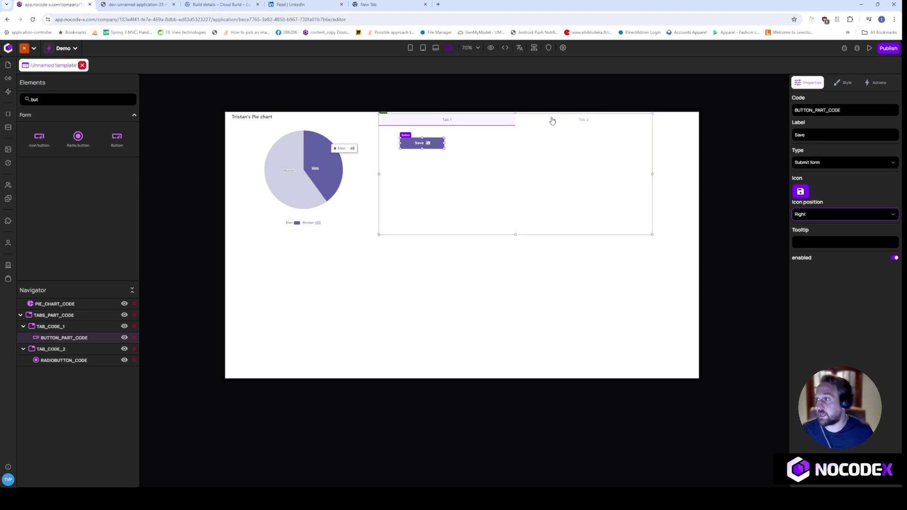
# Round the Save button's corners with a border radius of 30
pyautogui.click(845, 85)
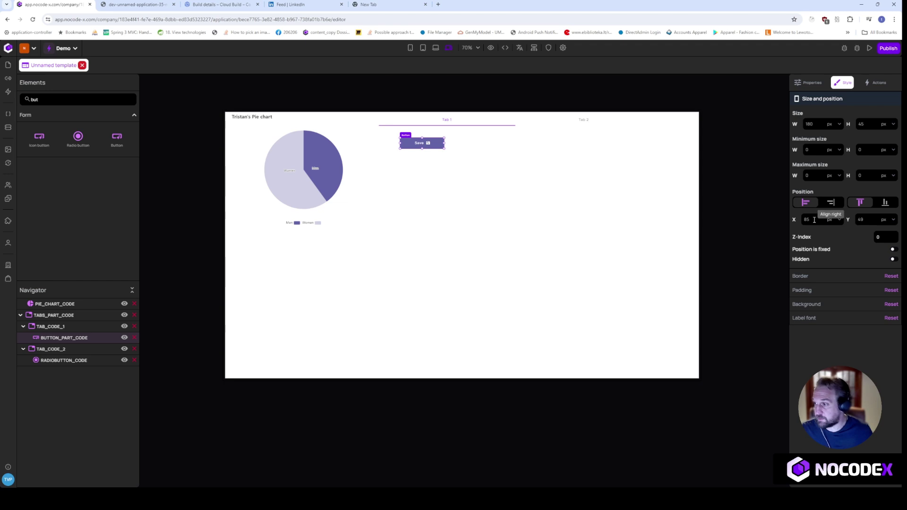
pyautogui.click(843, 280)
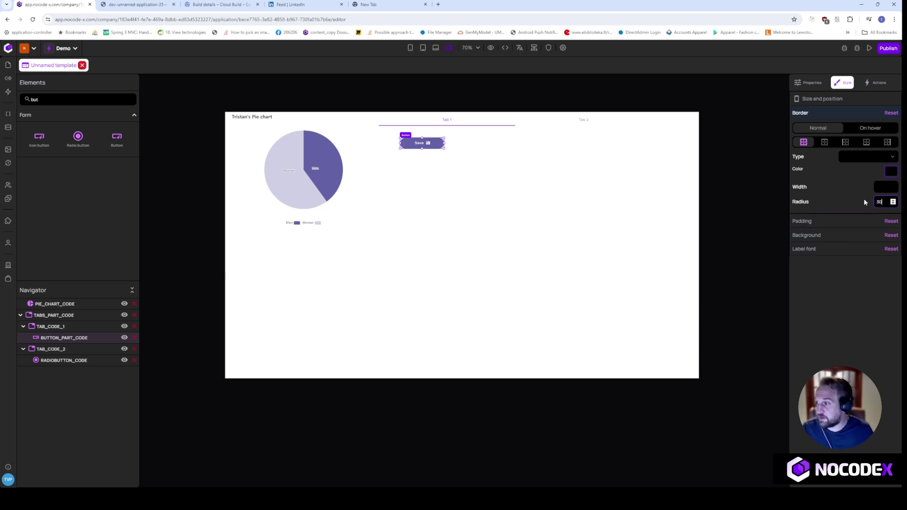
pyautogui.click(563, 198)
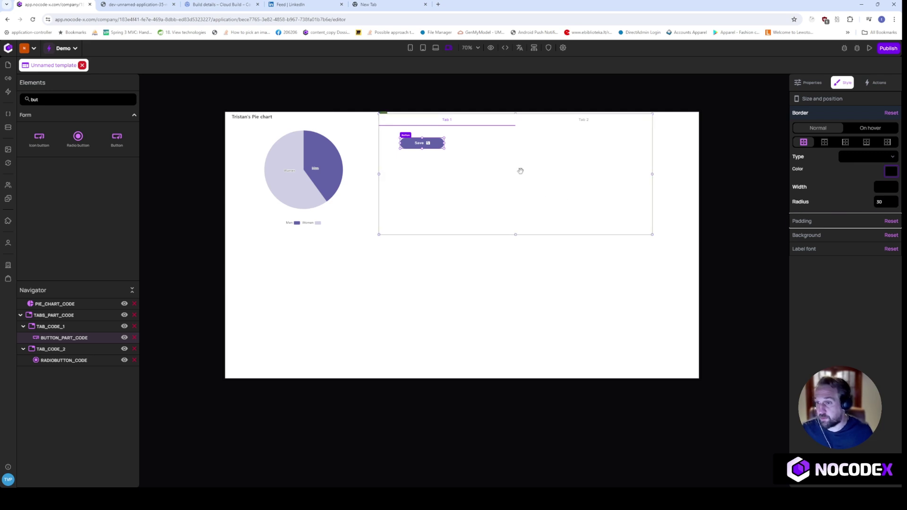
# Set the Save button's normal background color to bright green
pyautogui.click(434, 148)
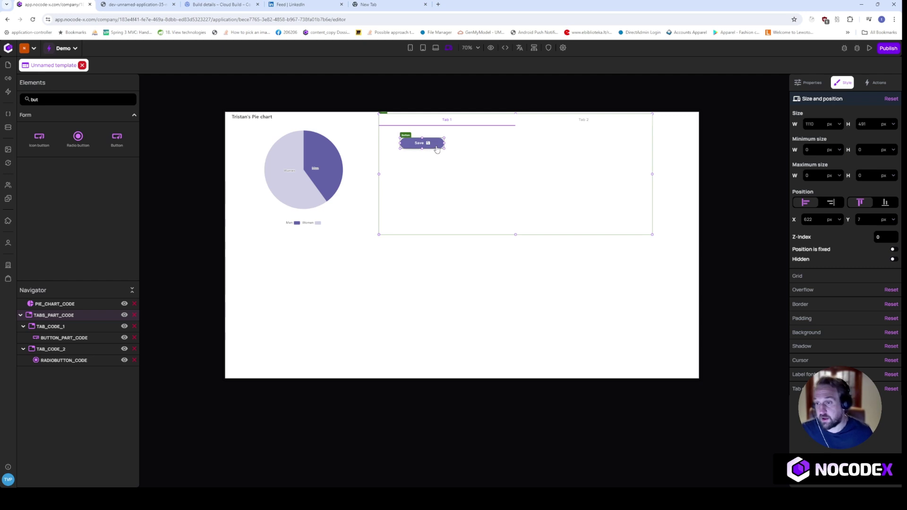
pyautogui.click(806, 304)
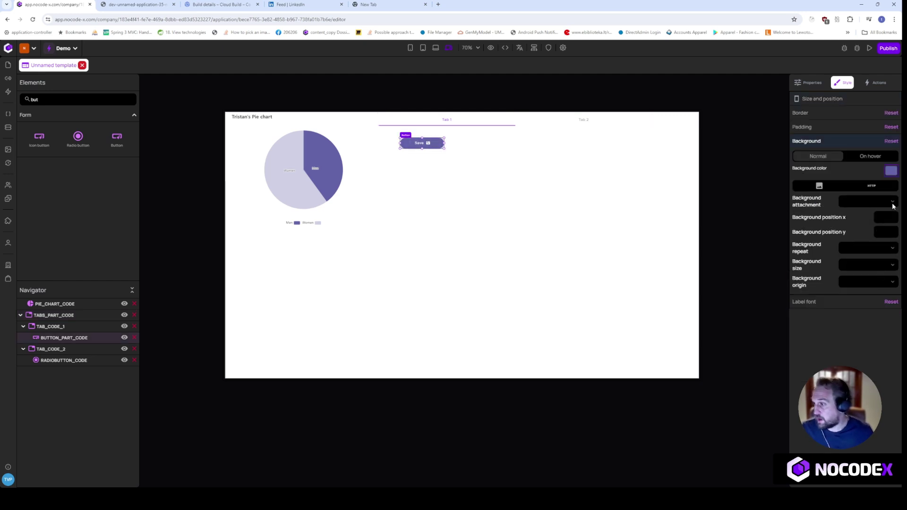
pyautogui.click(891, 171)
pyautogui.click(843, 175)
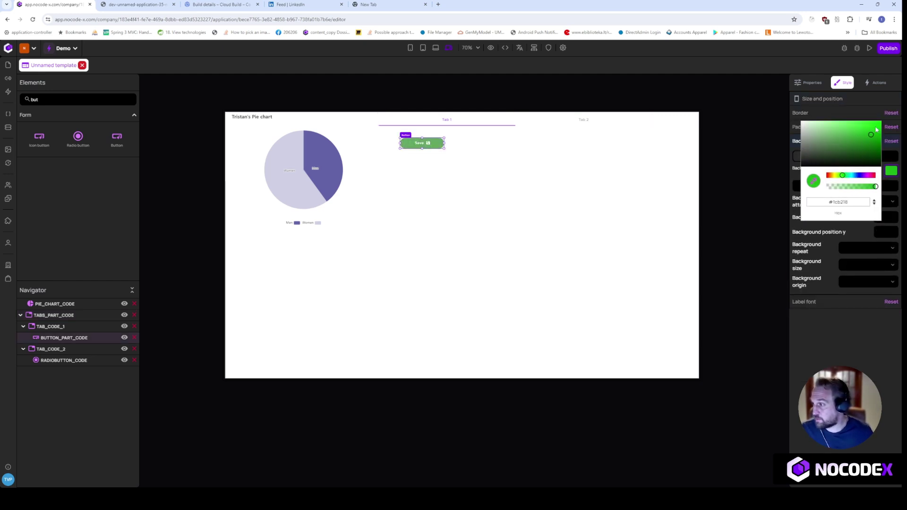
pyautogui.click(569, 189)
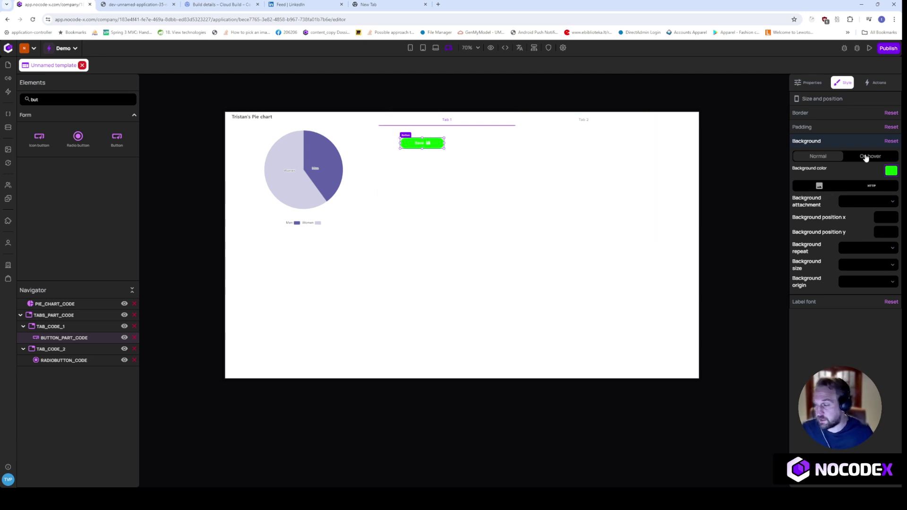
# Set the Save button's on-hover background color to red
pyautogui.click(891, 171)
pyautogui.click(882, 125)
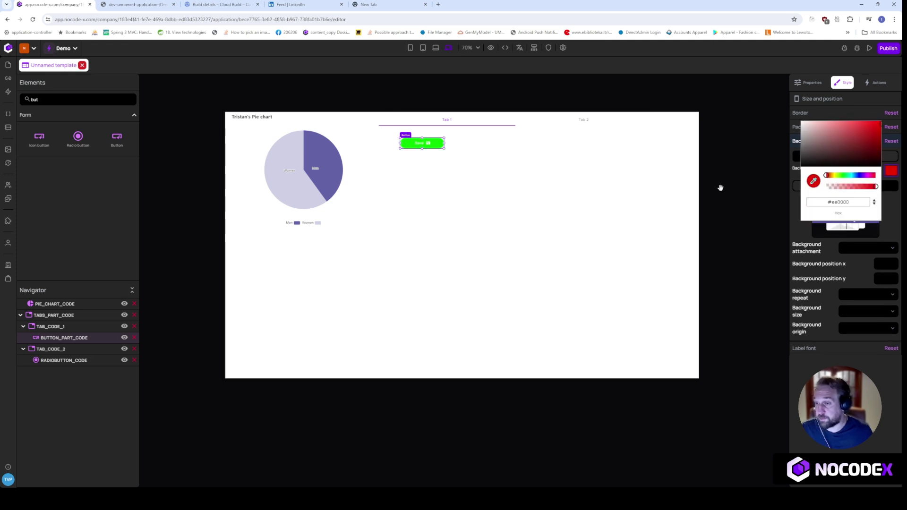
pyautogui.click(894, 216)
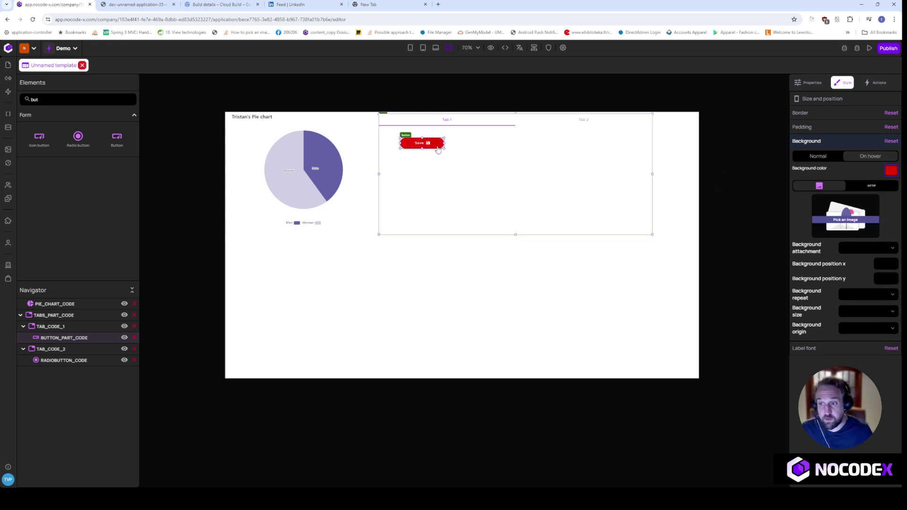